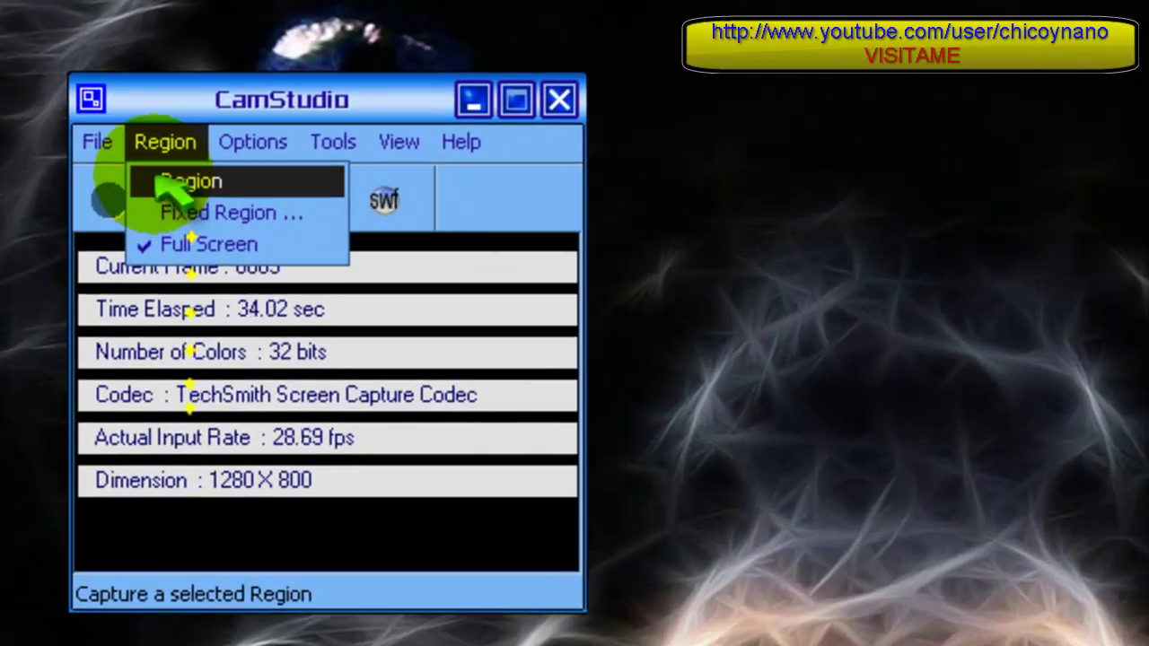
pyautogui.click(287, 179)
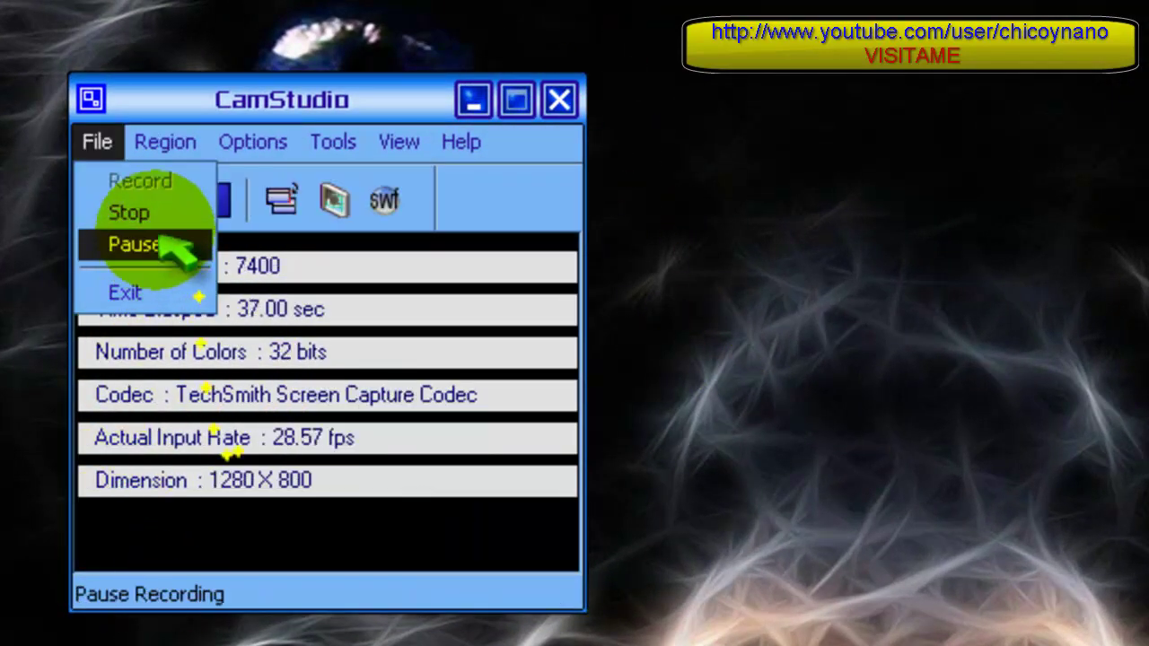
pyautogui.moveTo(165, 144)
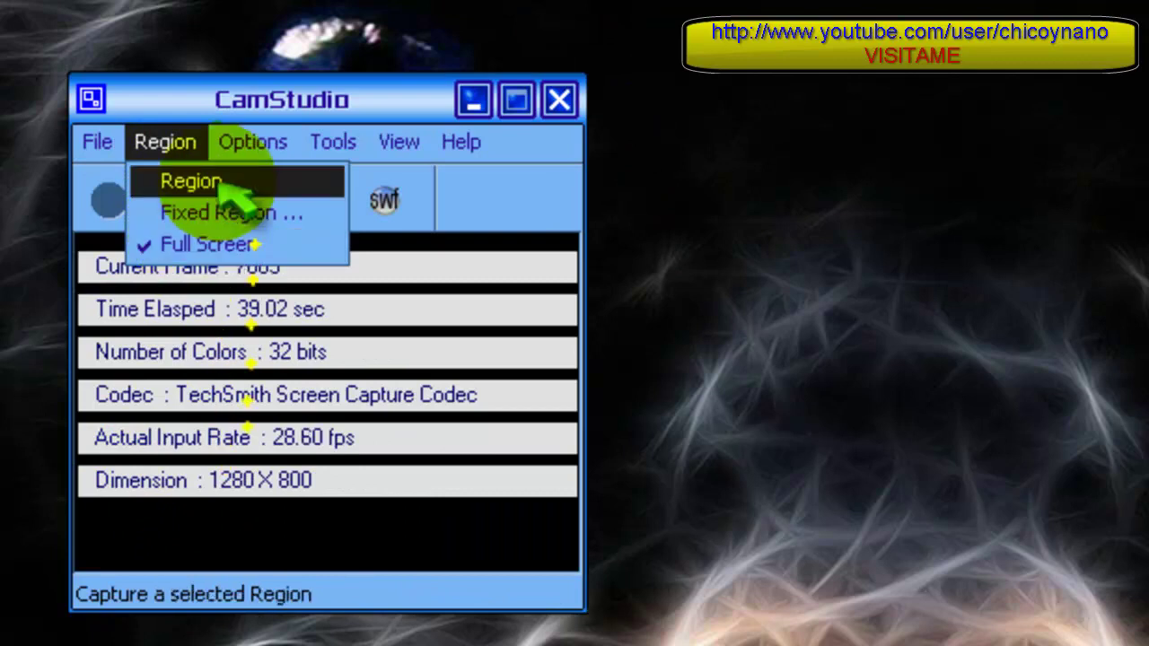
pyautogui.moveTo(256, 149)
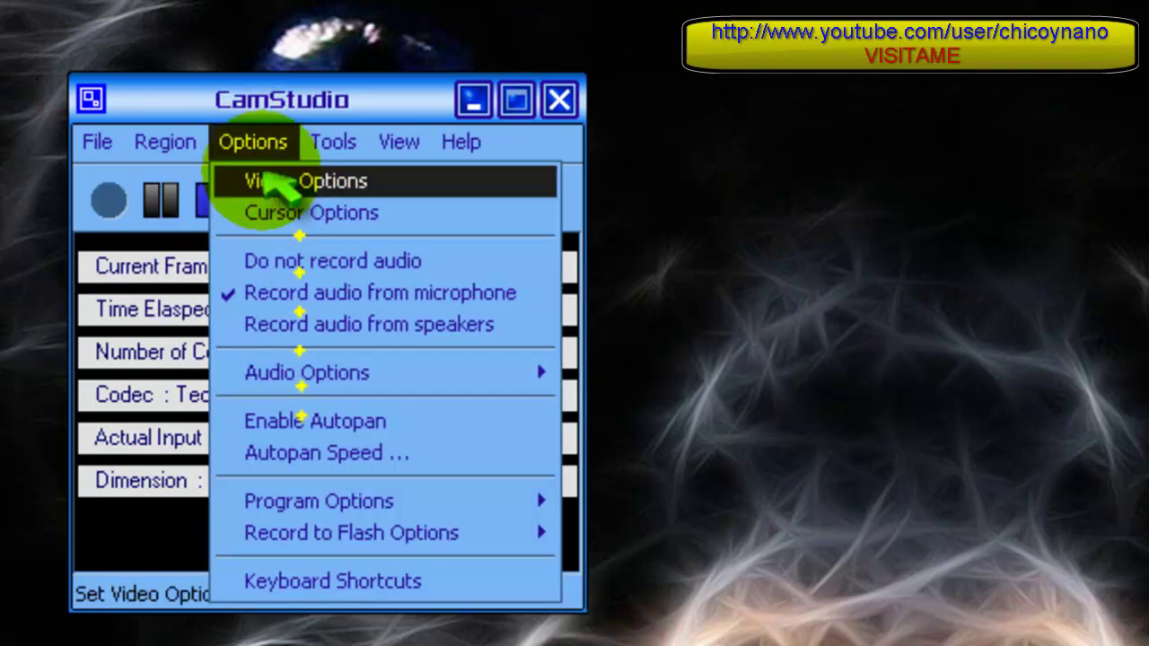
# In the video options, try Microsoft Video 1 as the compressor, return to TechSmith Screen Capture Codec and apply.
pyautogui.click(258, 181)
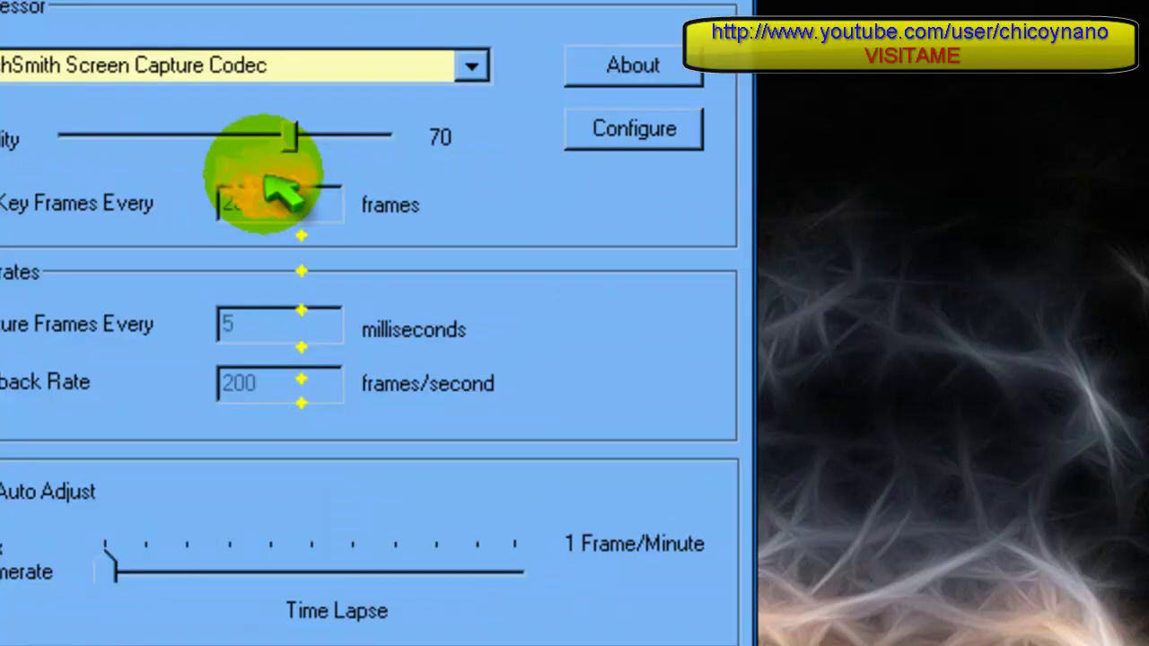
pyautogui.click(472, 65)
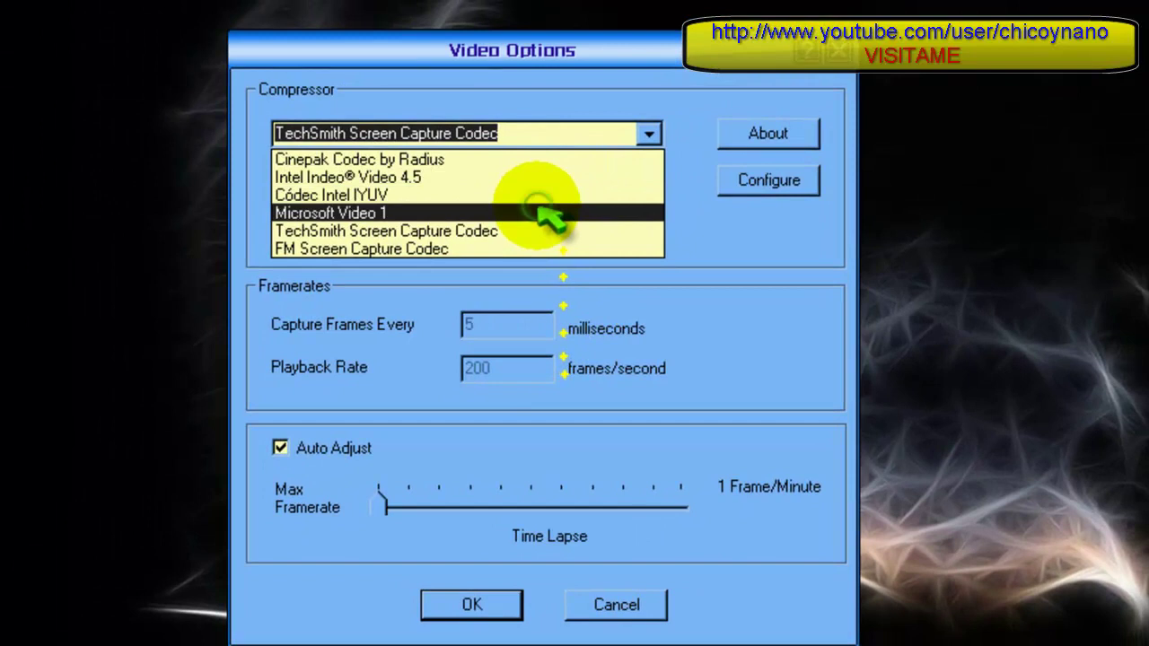
pyautogui.click(543, 212)
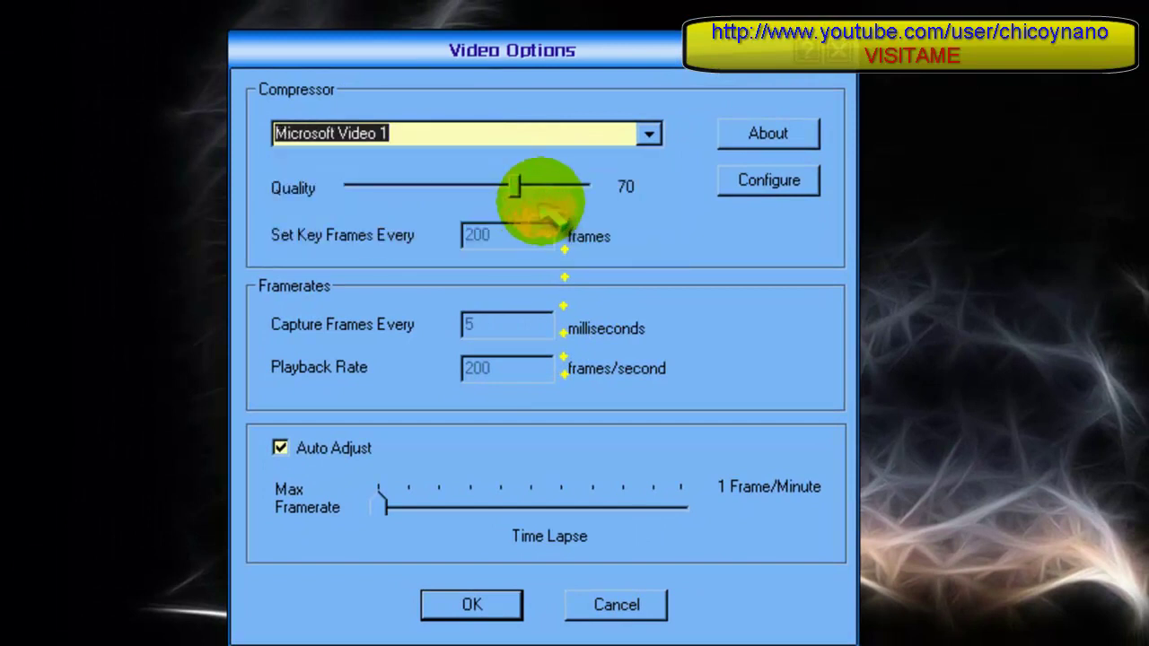
pyautogui.click(648, 134)
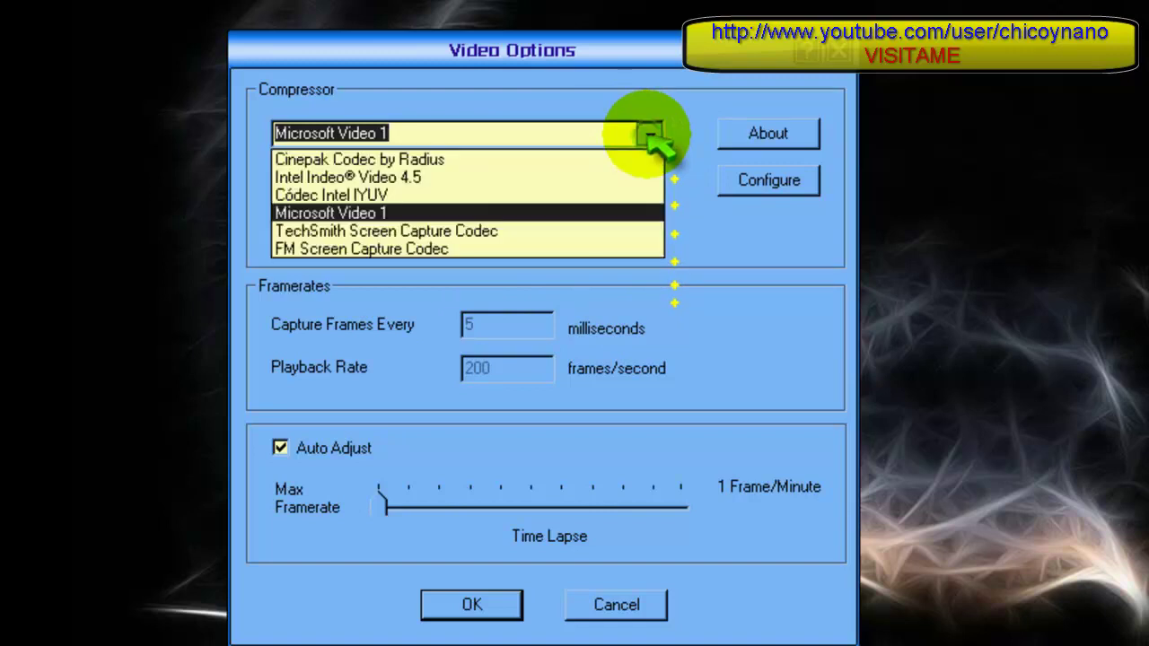
pyautogui.click(607, 230)
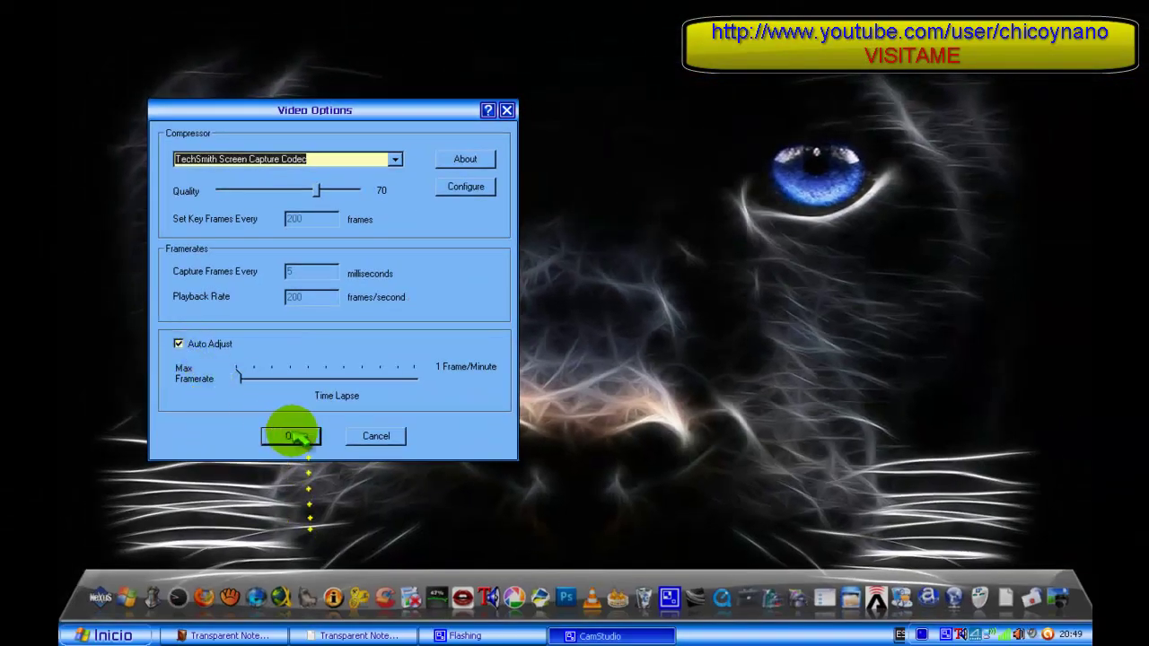
pyautogui.click(297, 436)
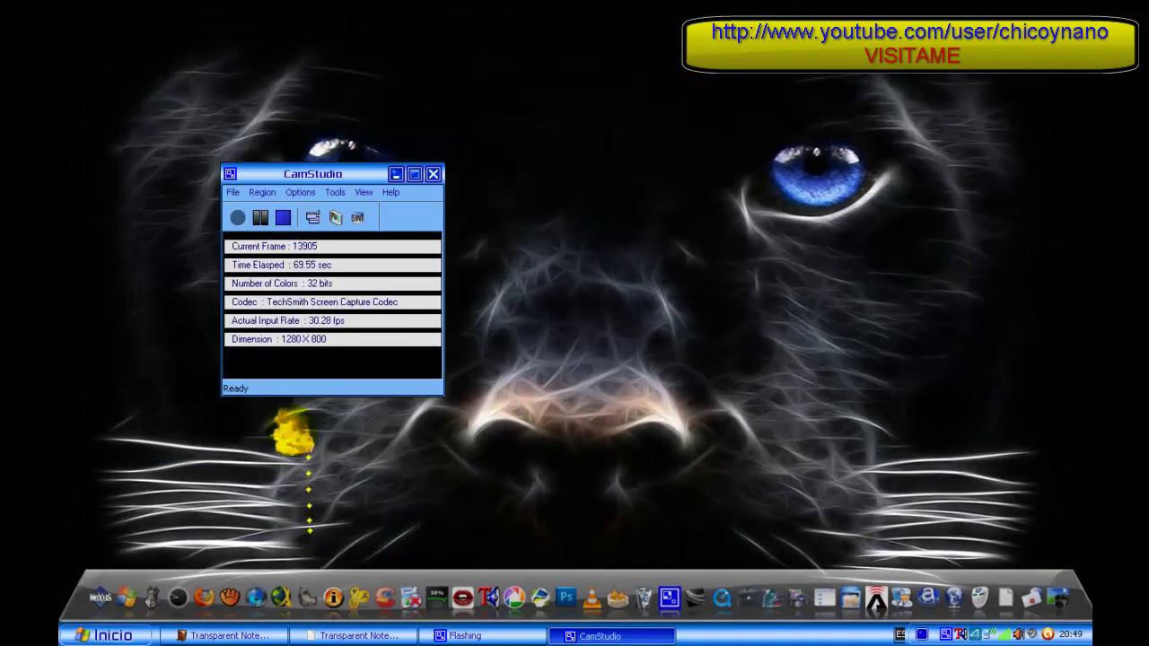
# In the cursor options, show the cursor as a custom cursor, trying NOTE2 and settling on PENCIL1.
pyautogui.click(303, 194)
pyautogui.click(309, 220)
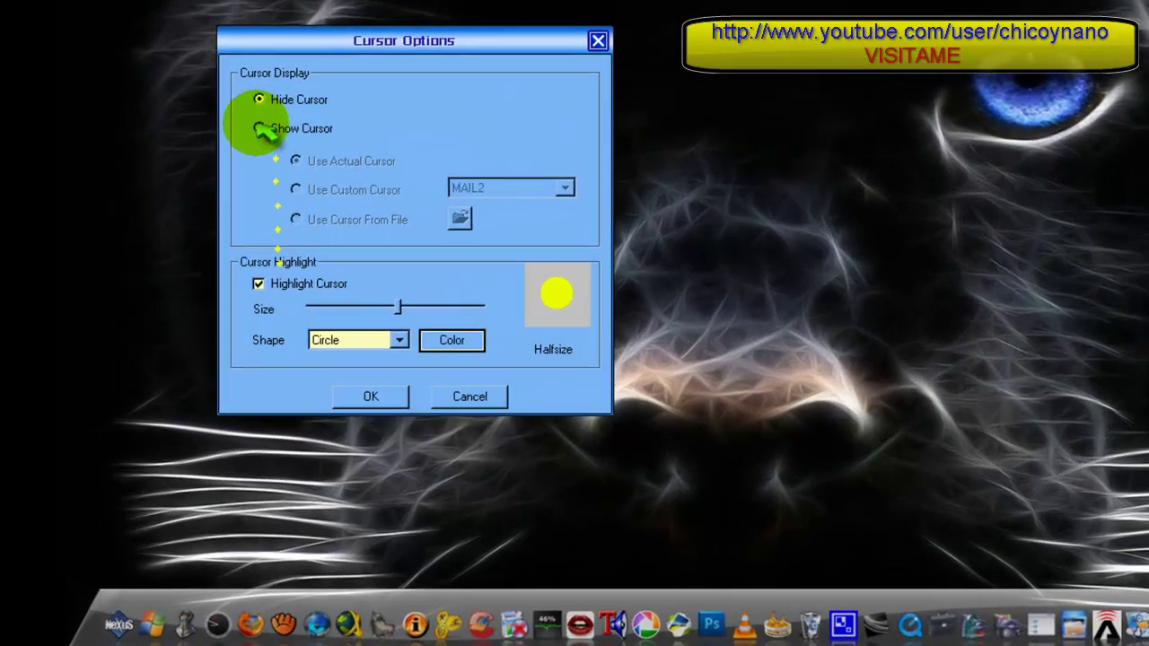
pyautogui.click(260, 126)
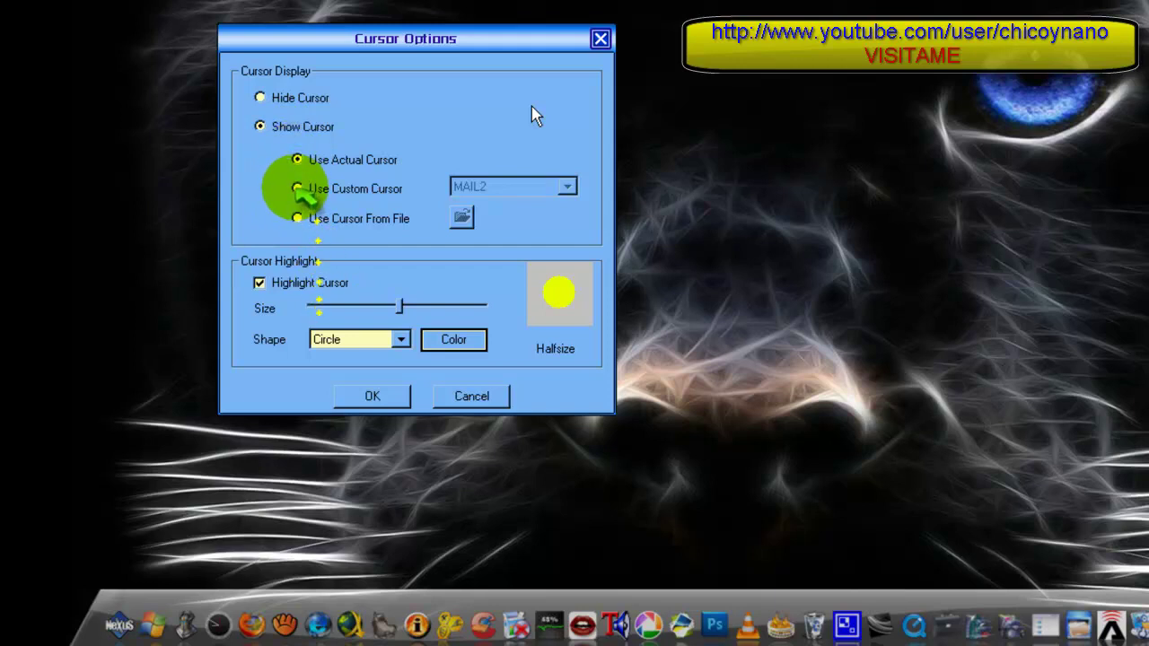
pyautogui.click(297, 189)
pyautogui.click(566, 187)
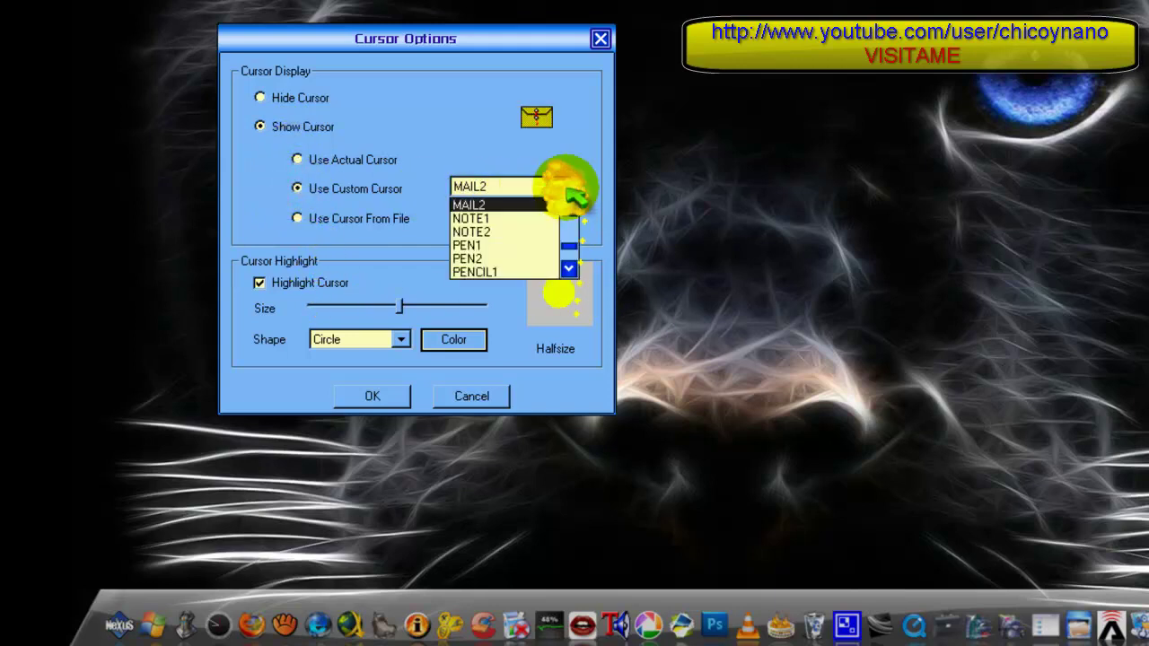
pyautogui.click(502, 233)
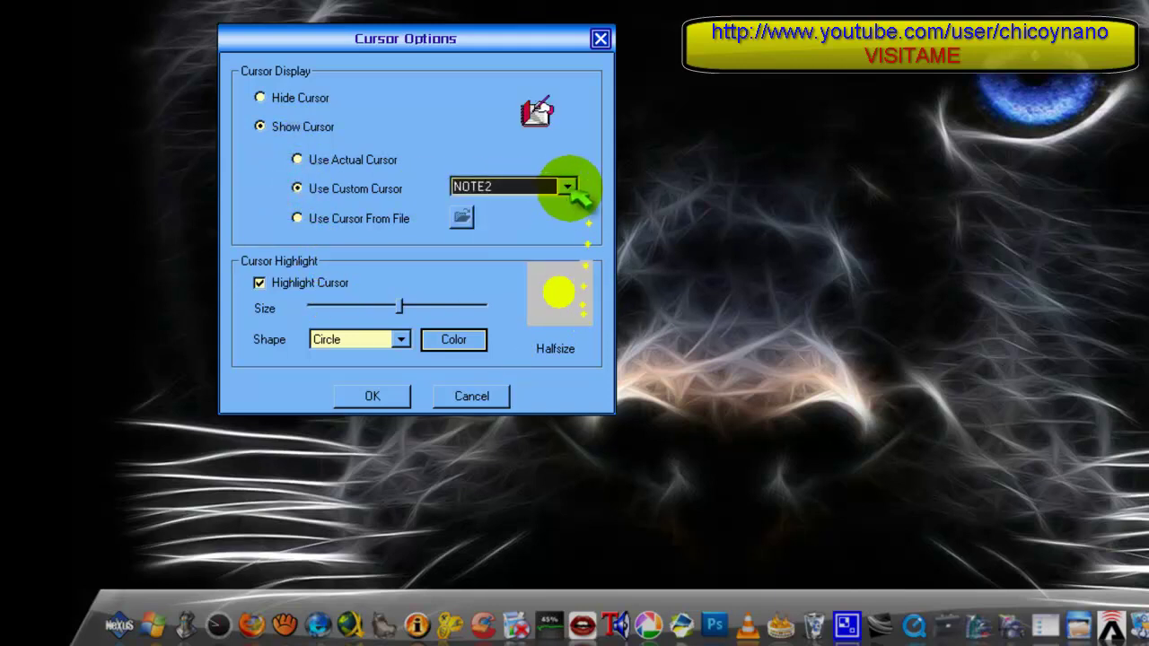
pyautogui.click(568, 187)
pyautogui.click(525, 245)
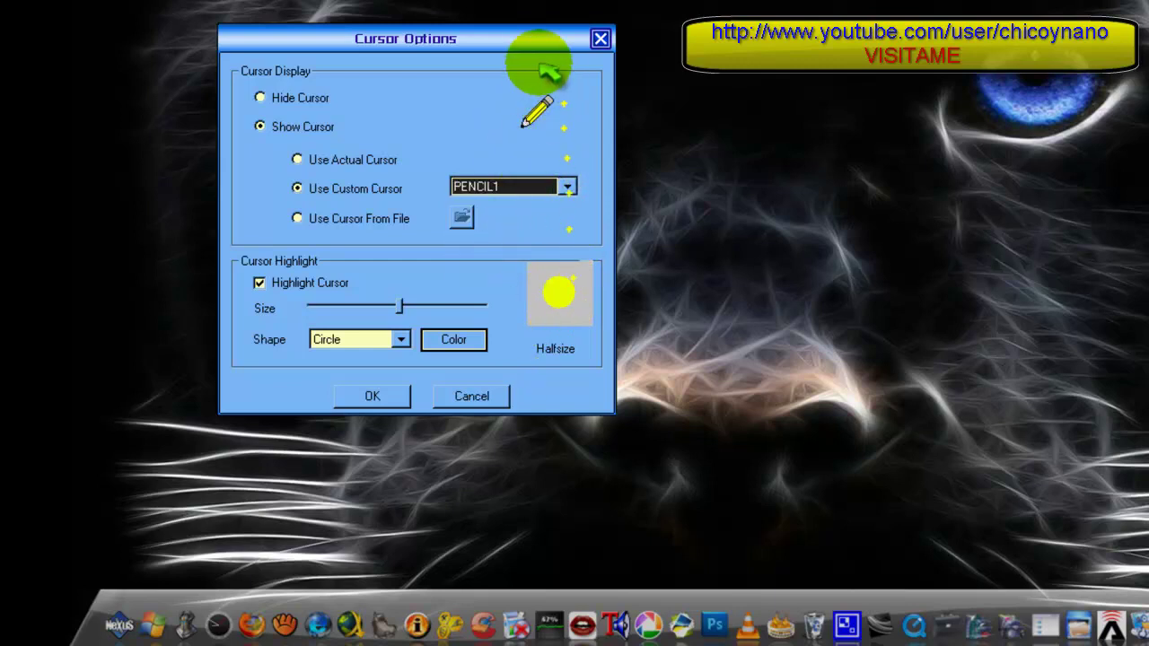
# Switch to a cursor from file, look at the available cursor files without loading one, and set the cursor to hidden.
pyautogui.click(297, 219)
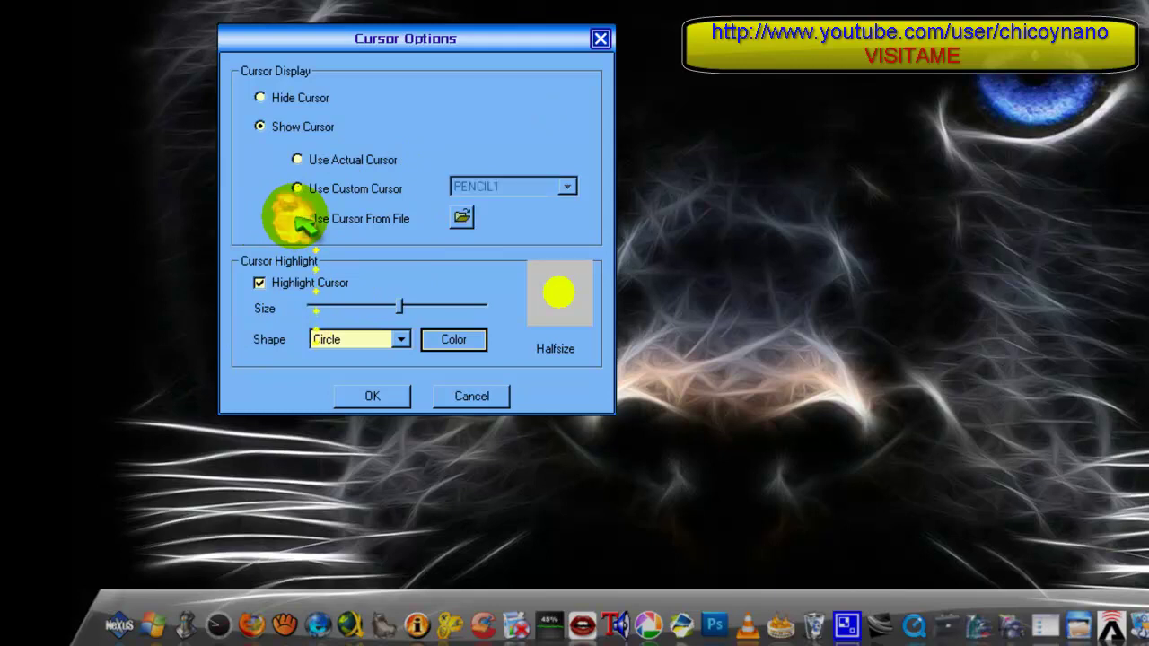
pyautogui.click(464, 218)
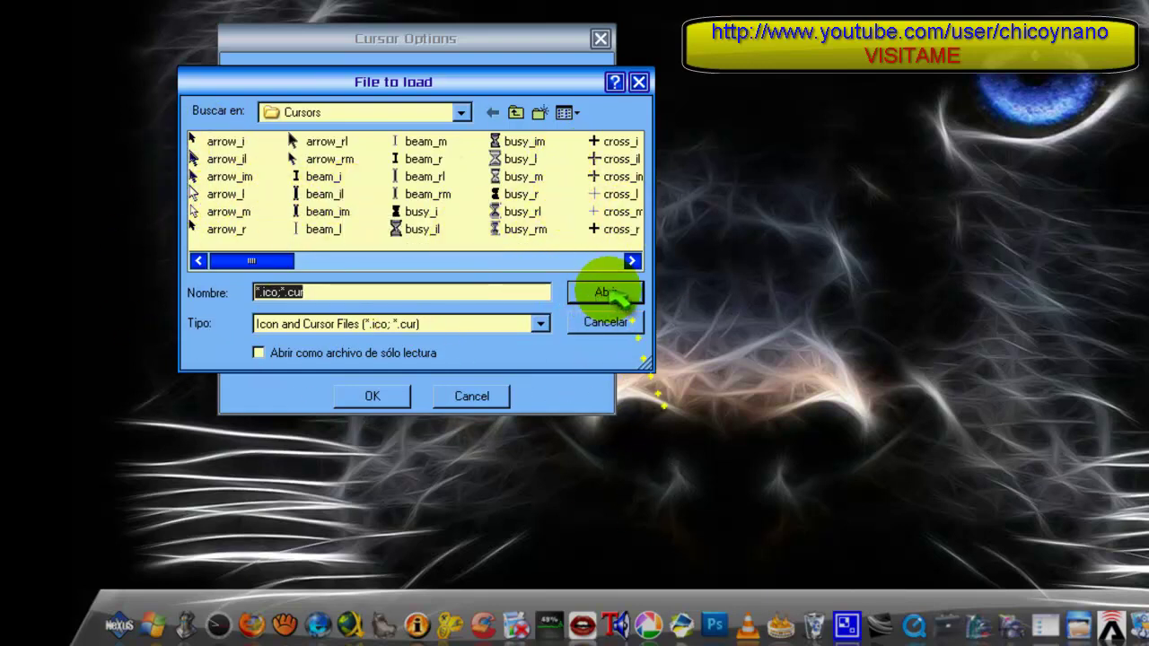
pyautogui.click(616, 324)
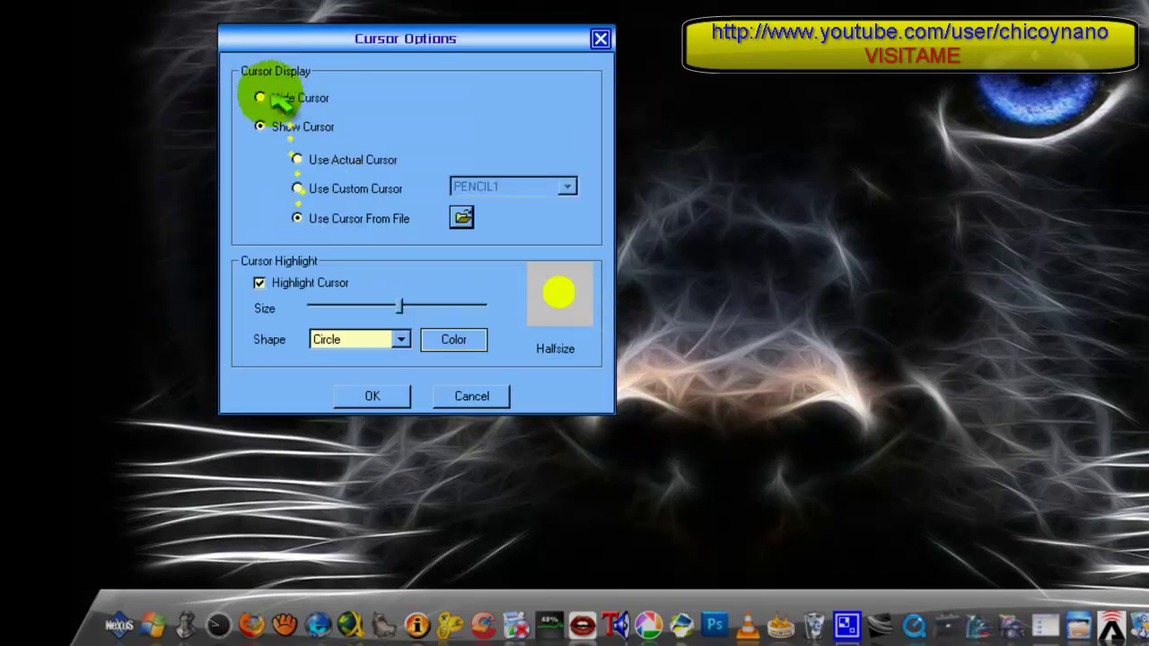
pyautogui.click(262, 98)
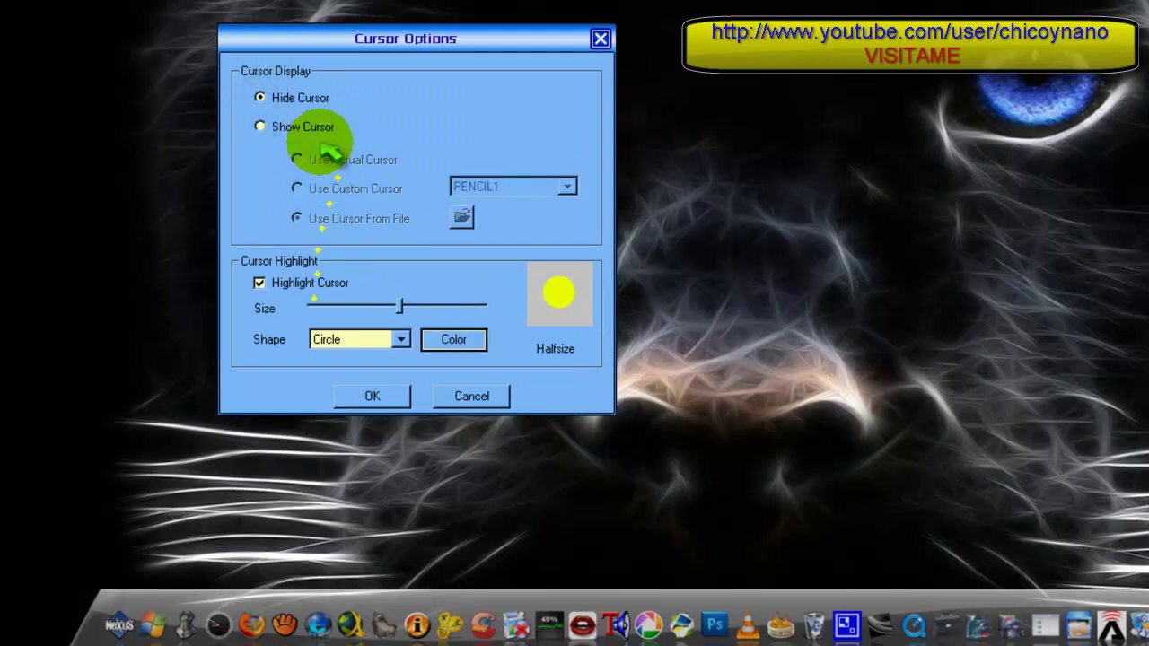
# Turn cursor highlighting off and on again, then shrink the highlight and enlarge it back to a medium size.
pyautogui.click(259, 283)
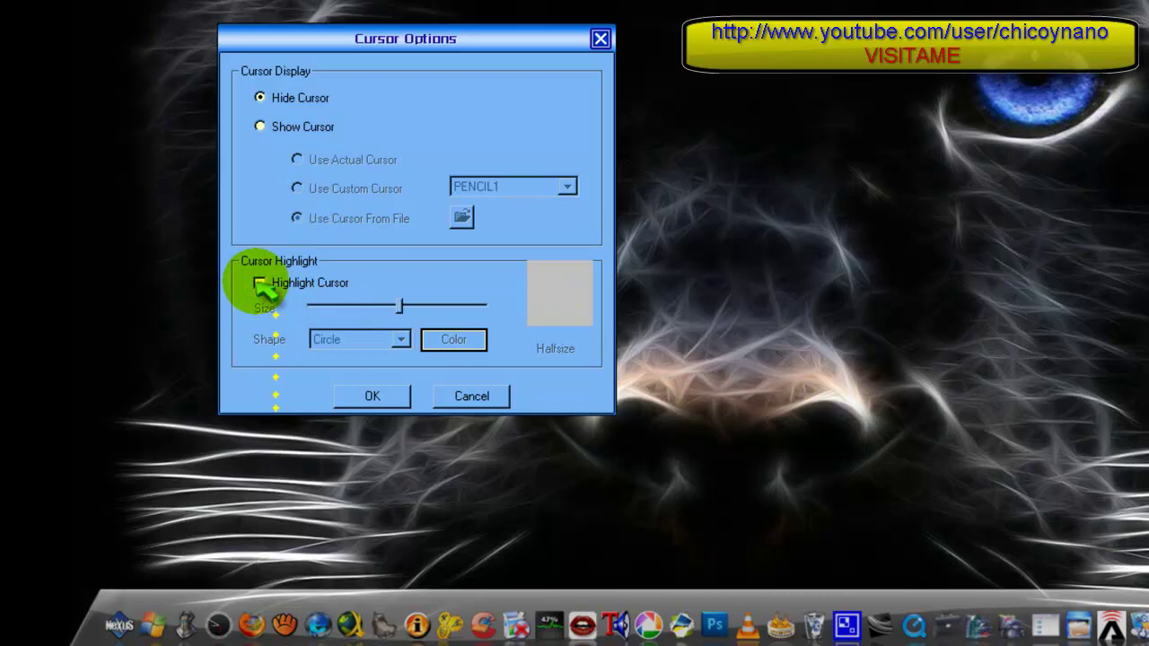
pyautogui.click(259, 283)
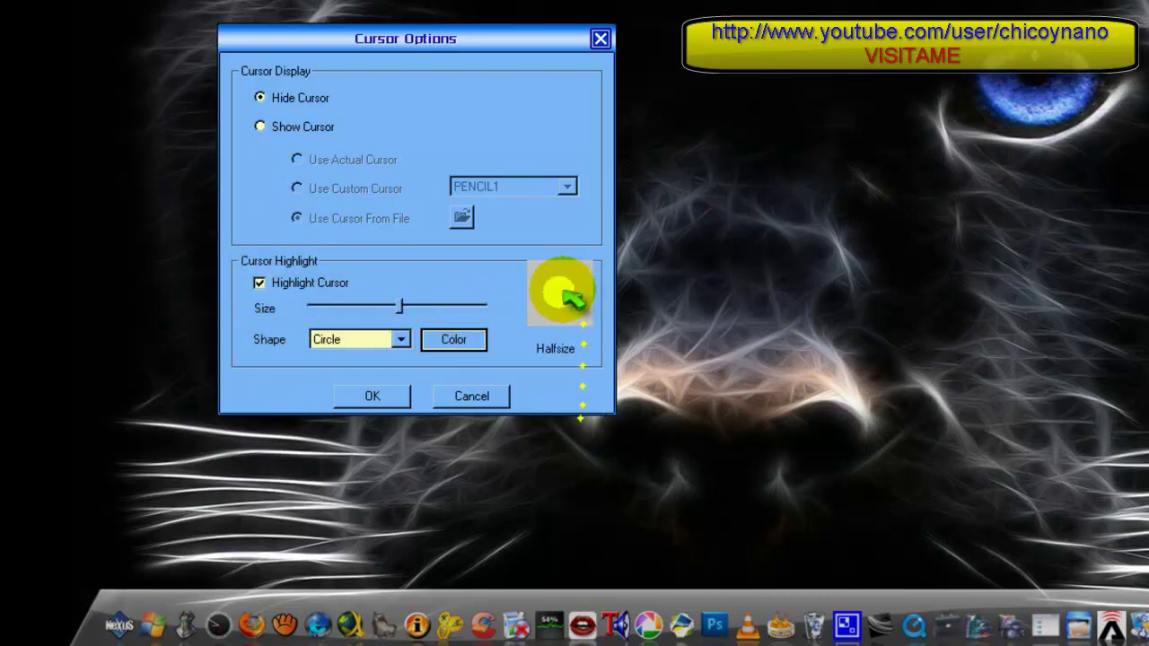
pyautogui.click(403, 305)
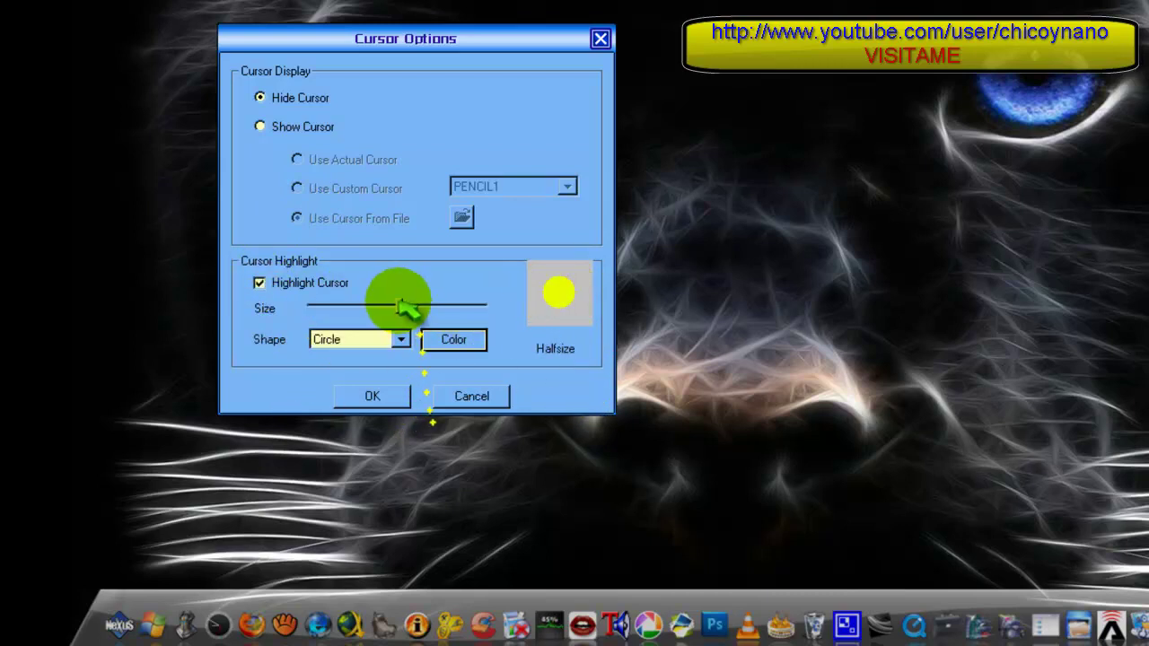
pyautogui.moveTo(403, 305); pyautogui.dragTo(371, 306)
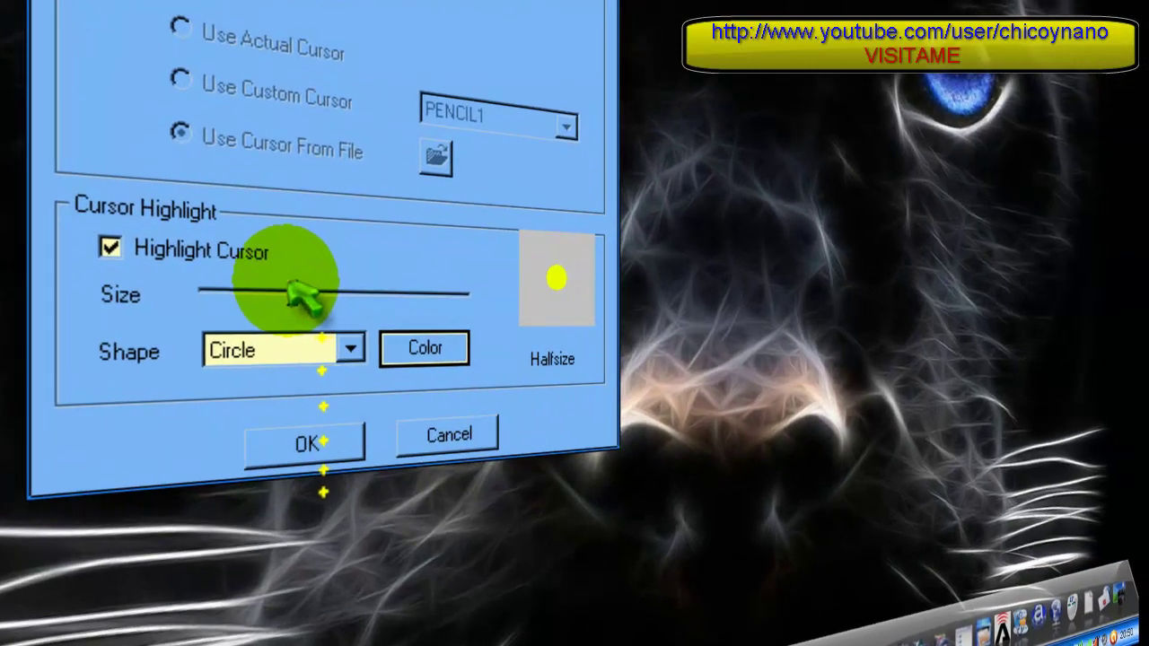
pyautogui.moveTo(288, 282); pyautogui.dragTo(342, 287)
# Review the highlight's shape choices and colour picker, keep the yellow circle, and apply the cursor options.
pyautogui.click(350, 348)
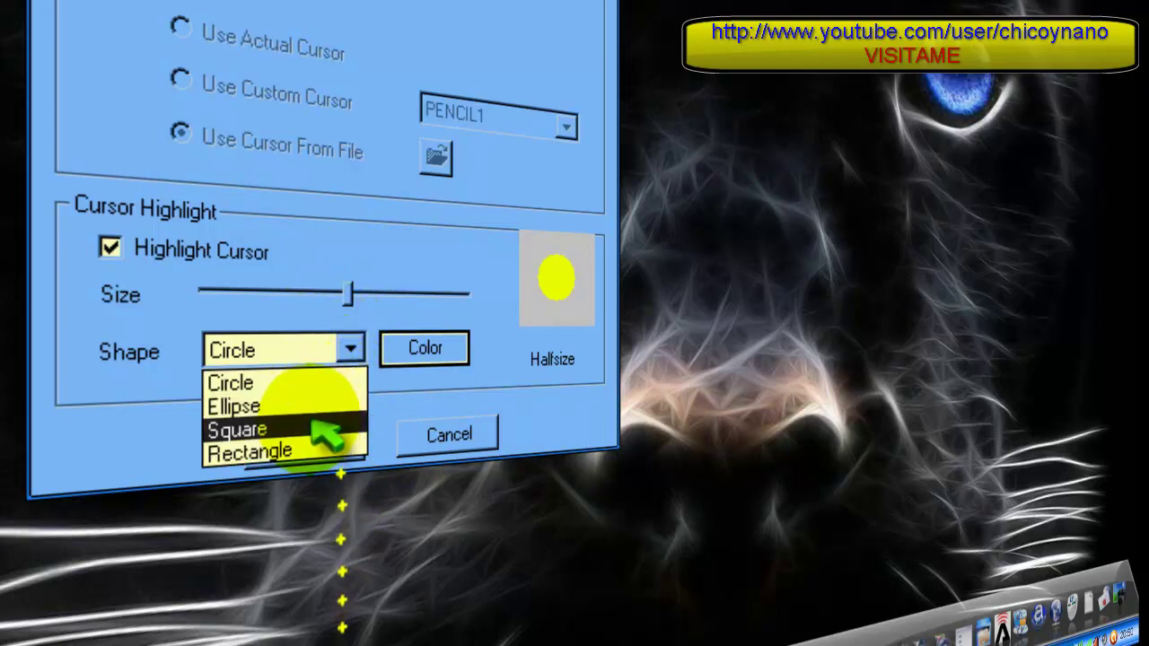
pyautogui.click(421, 352)
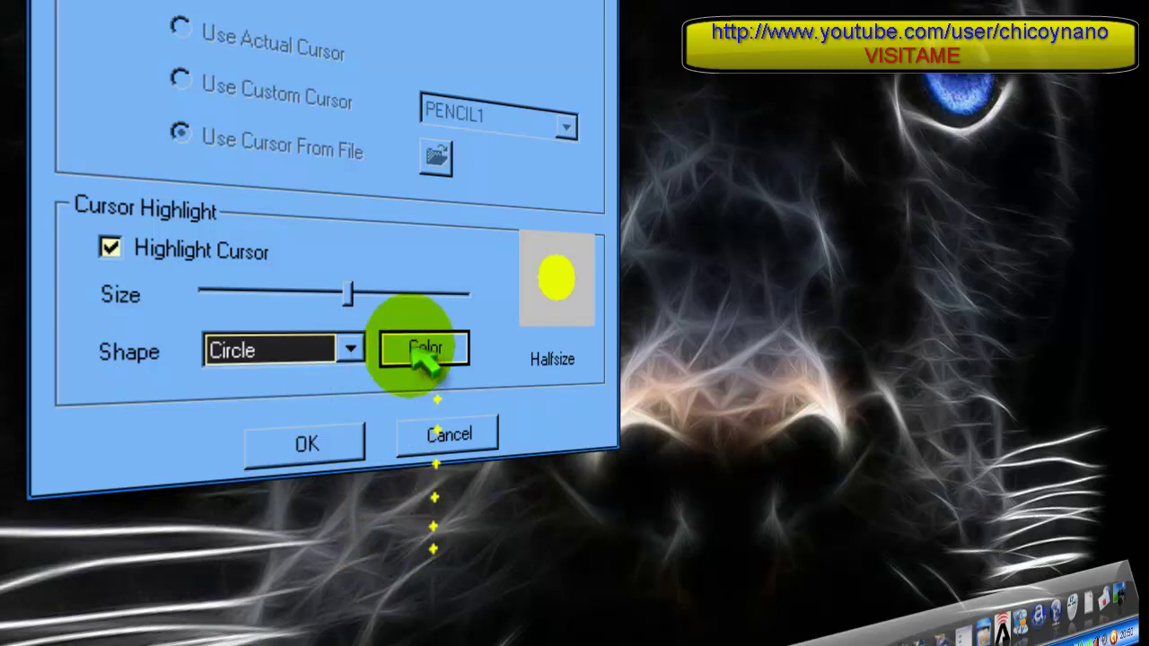
pyautogui.click(422, 351)
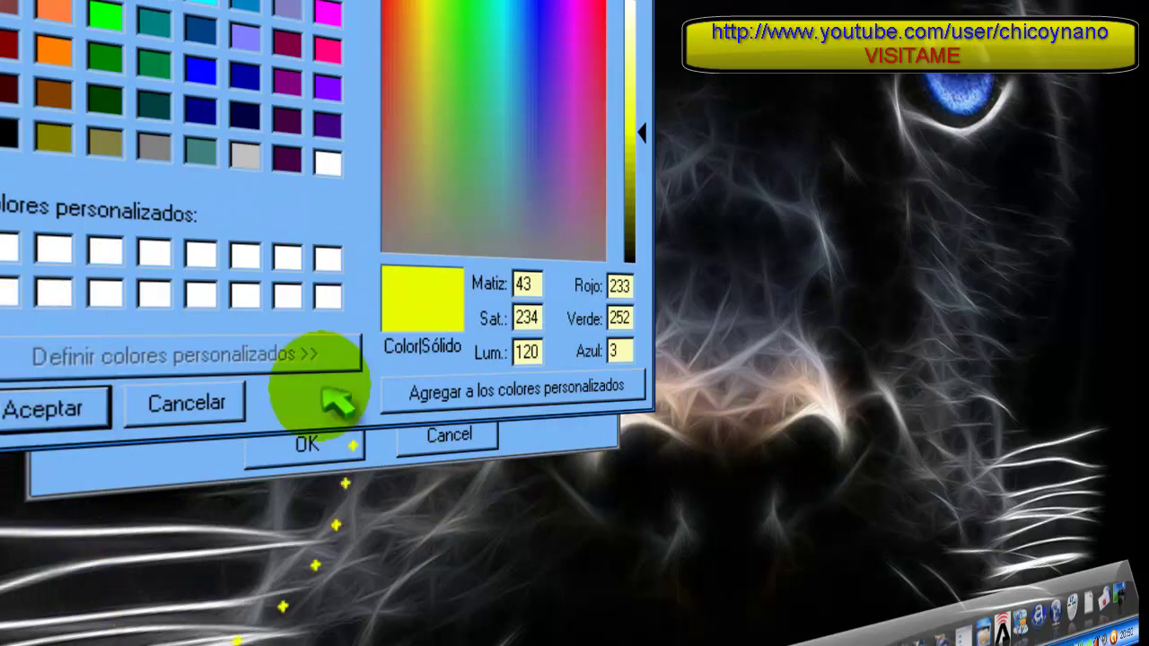
pyautogui.click(240, 401)
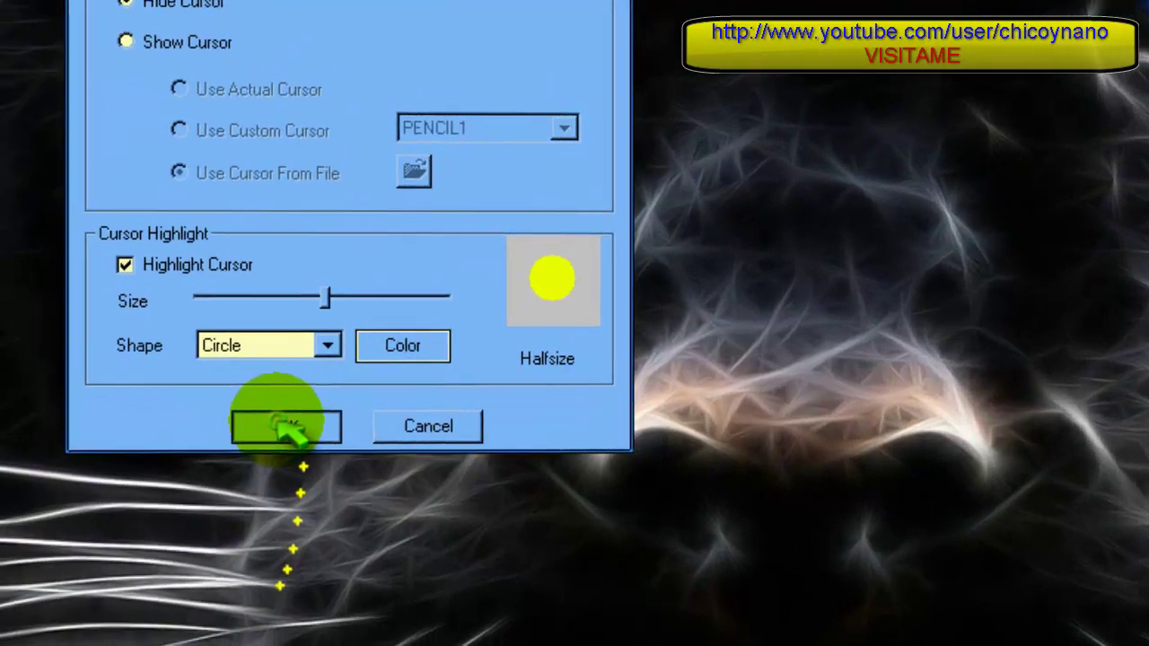
pyautogui.click(301, 443)
pyautogui.click(291, 16)
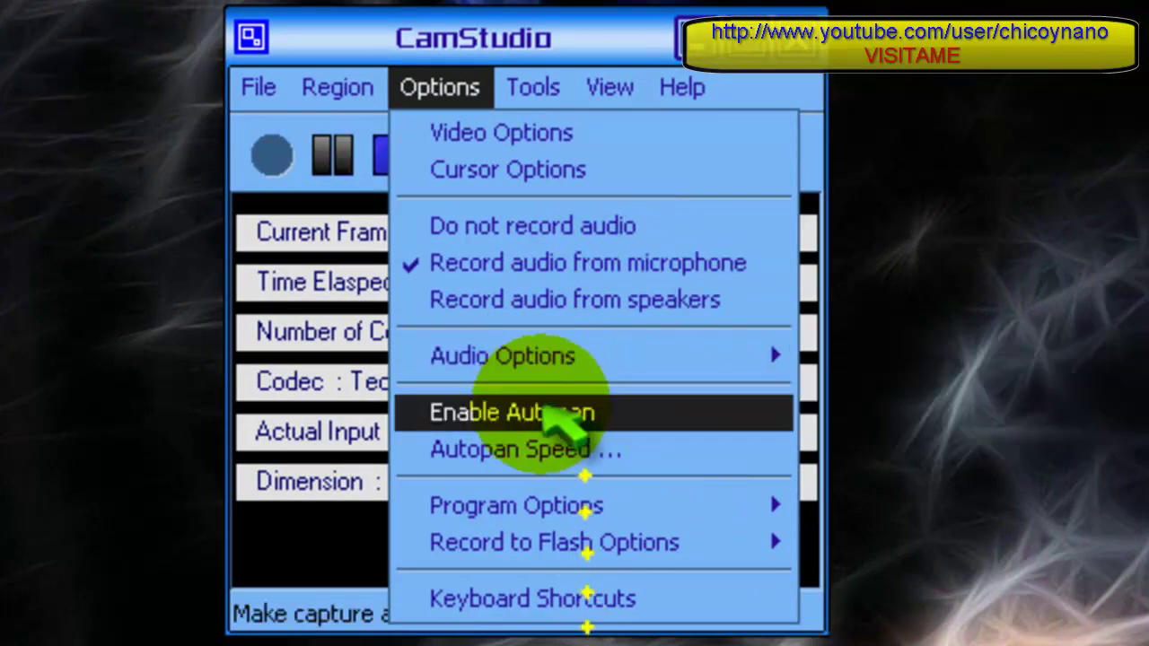
pyautogui.moveTo(550, 500)
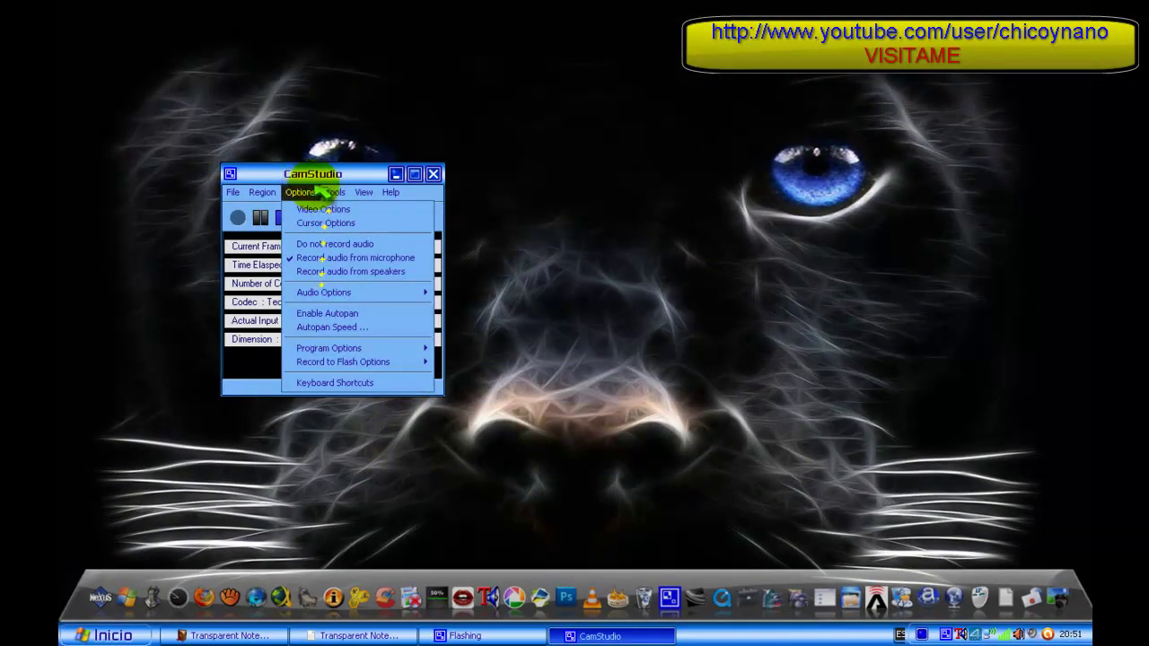
pyautogui.moveTo(336, 192)
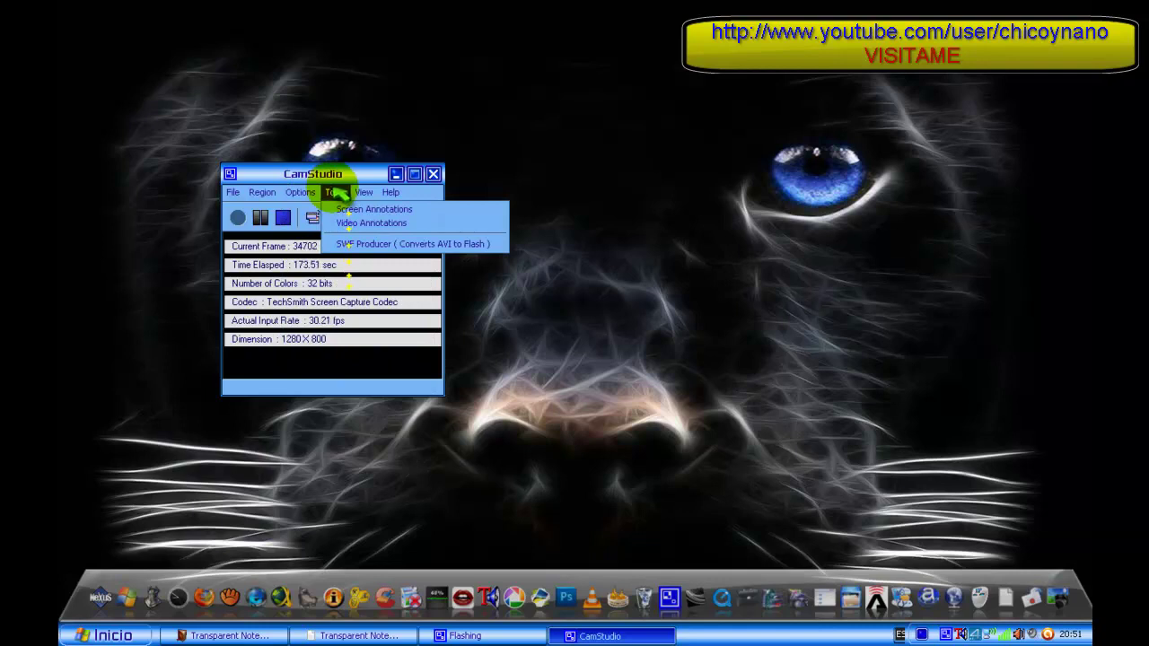
pyautogui.moveTo(302, 191)
pyautogui.click(260, 176)
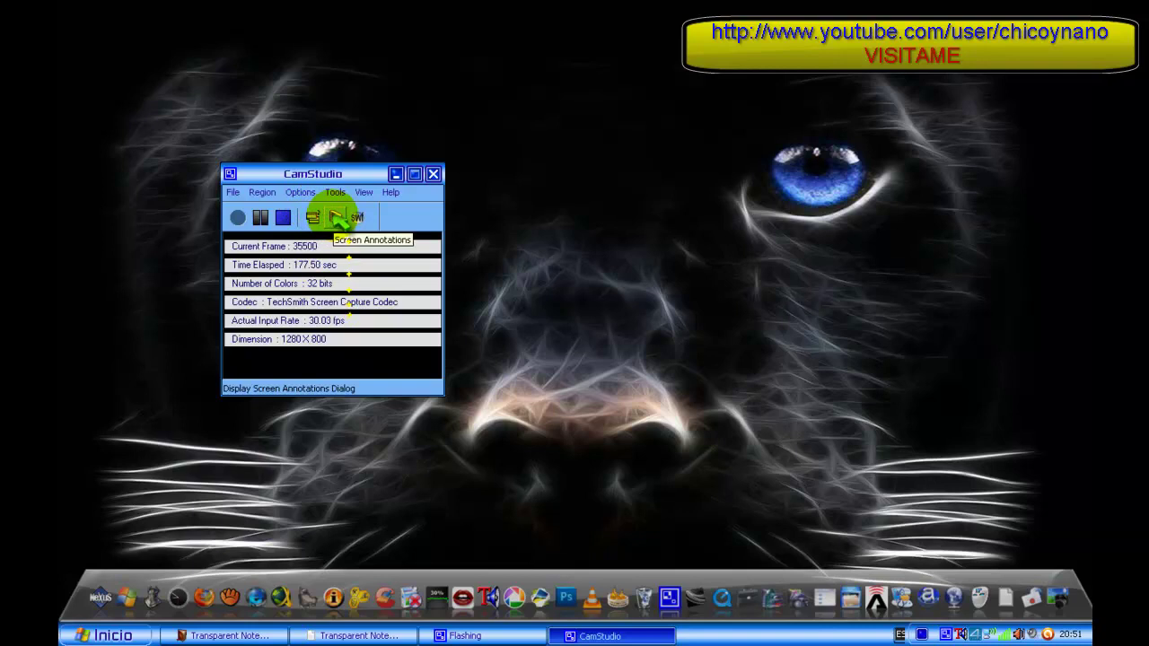
# Open Screen Annotations and place Flat Text, Point Right and Square Lower Right shapes on the desktop.
pyautogui.click(337, 218)
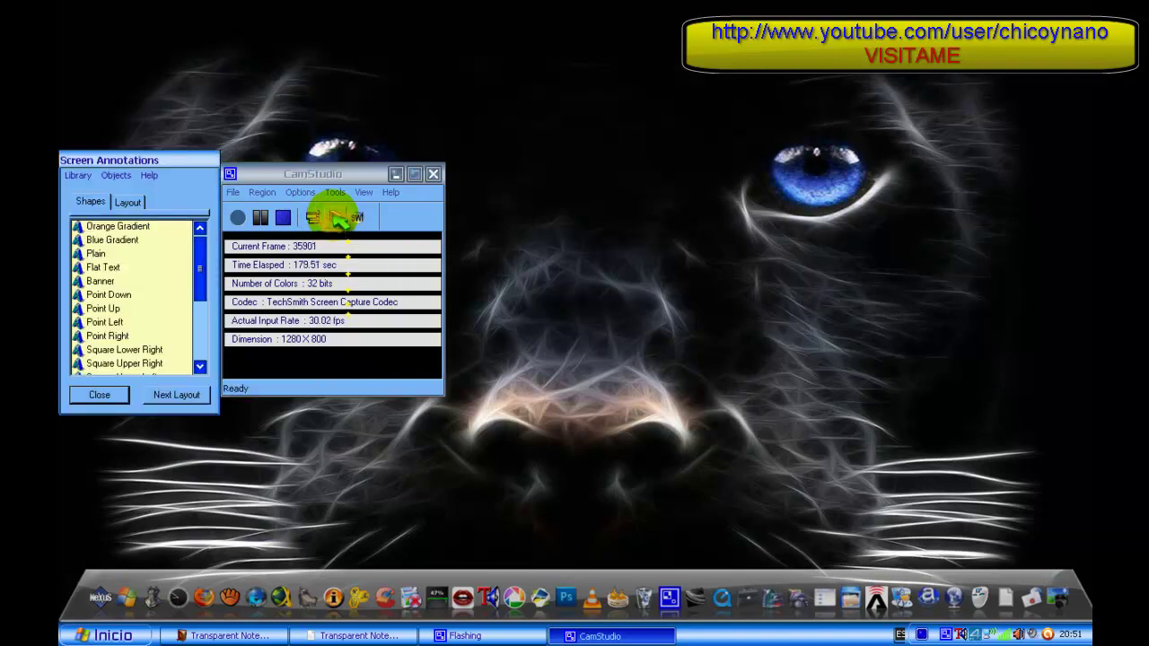
pyautogui.doubleClick(103, 267)
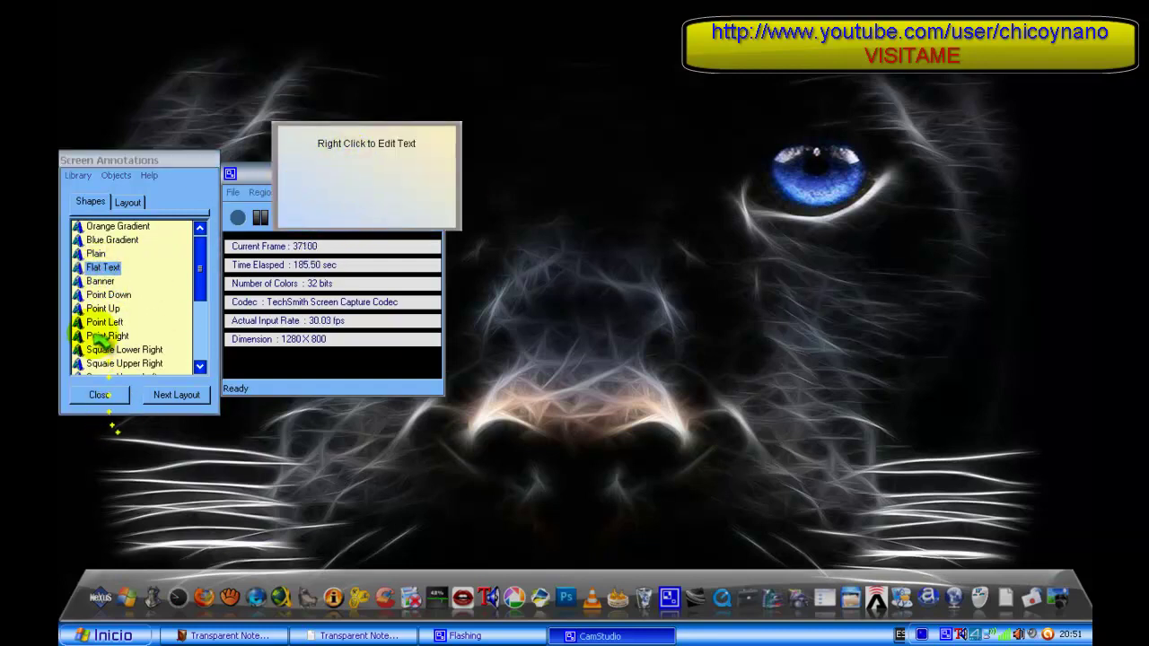
pyautogui.doubleClick(103, 335)
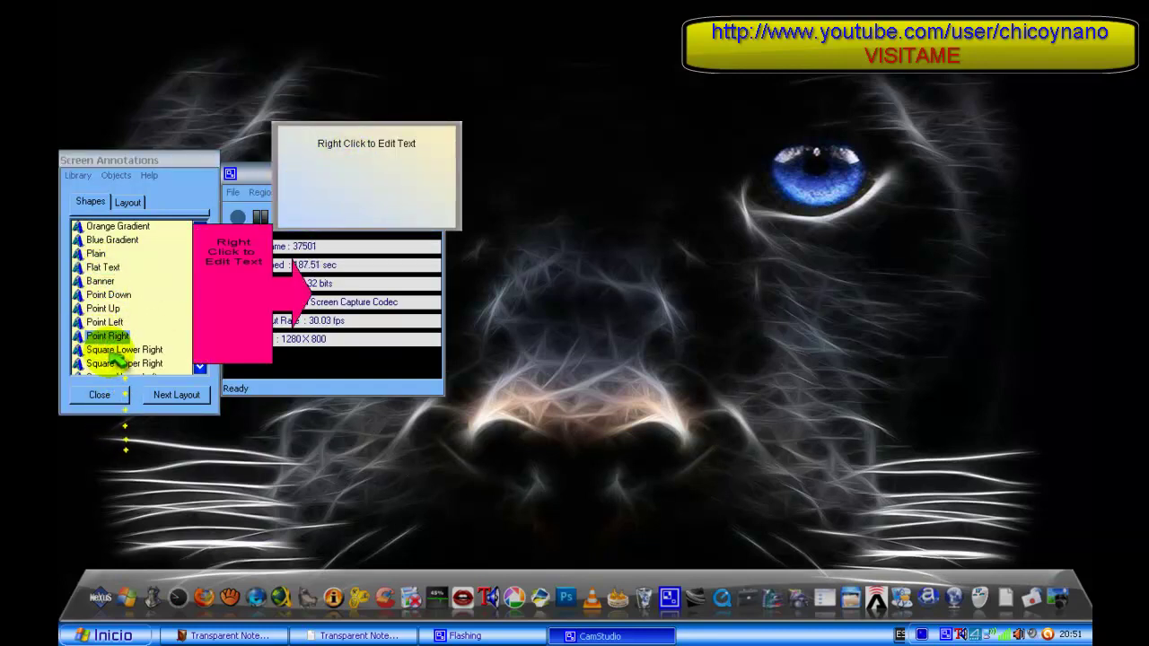
pyautogui.doubleClick(113, 350)
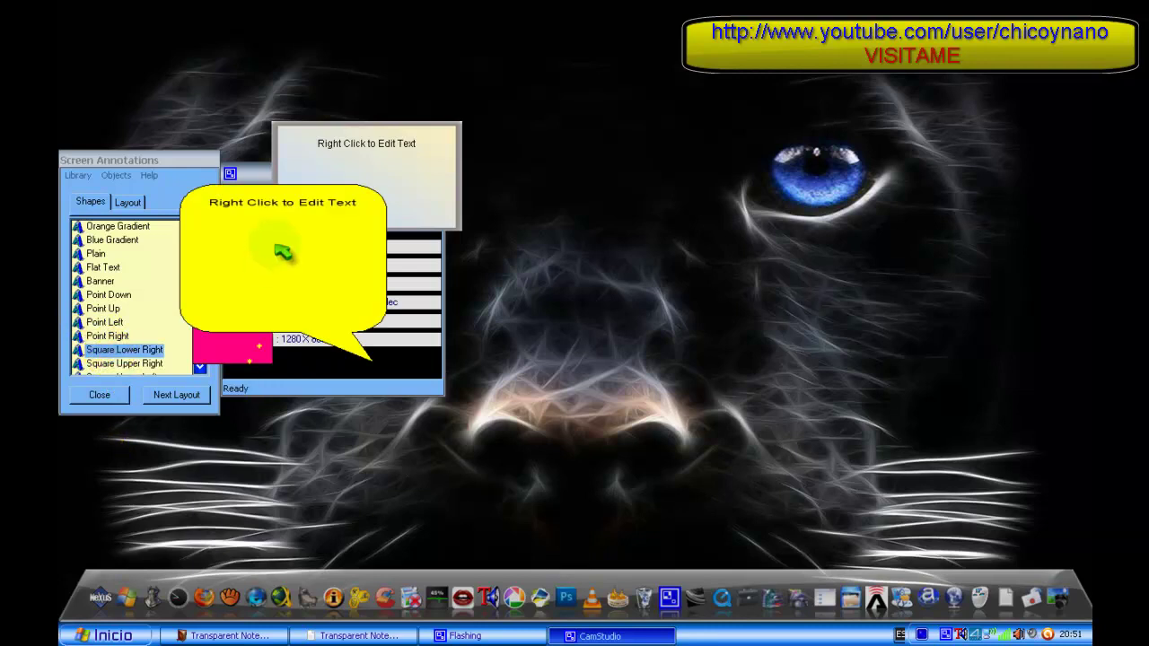
# Replace the text in the yellow Square Lower Right speech bubble with "LO QUE QUIERAS".
pyautogui.rightClick(246, 262)
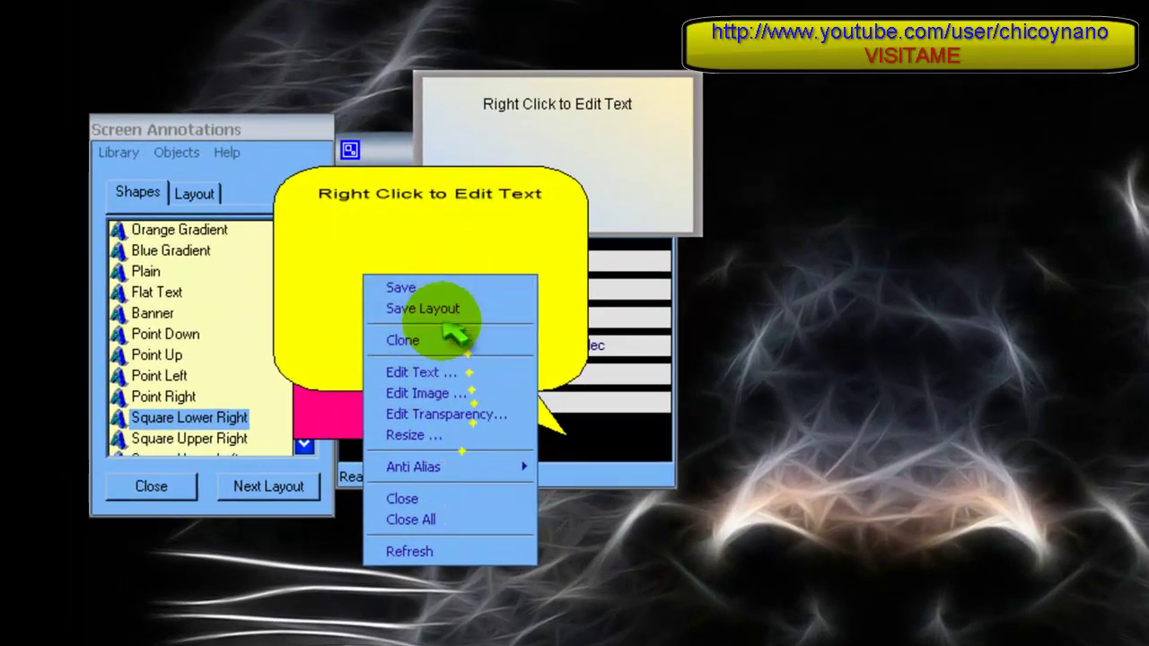
pyautogui.click(431, 372)
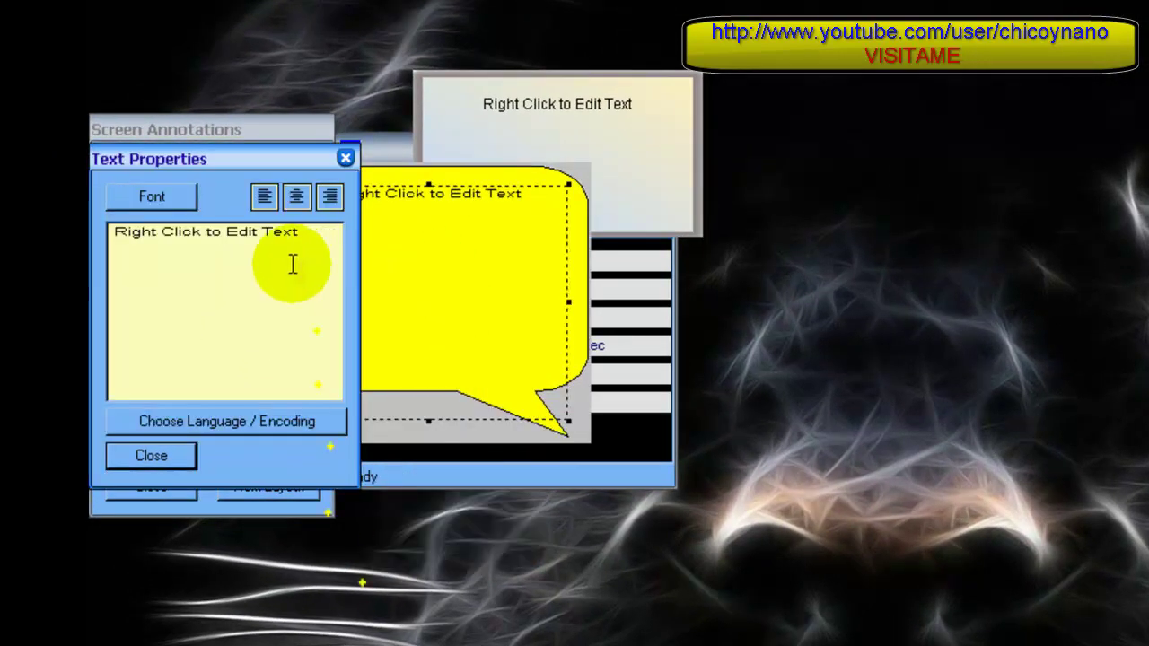
pyautogui.click(298, 235)
pyautogui.press('BackSpace')
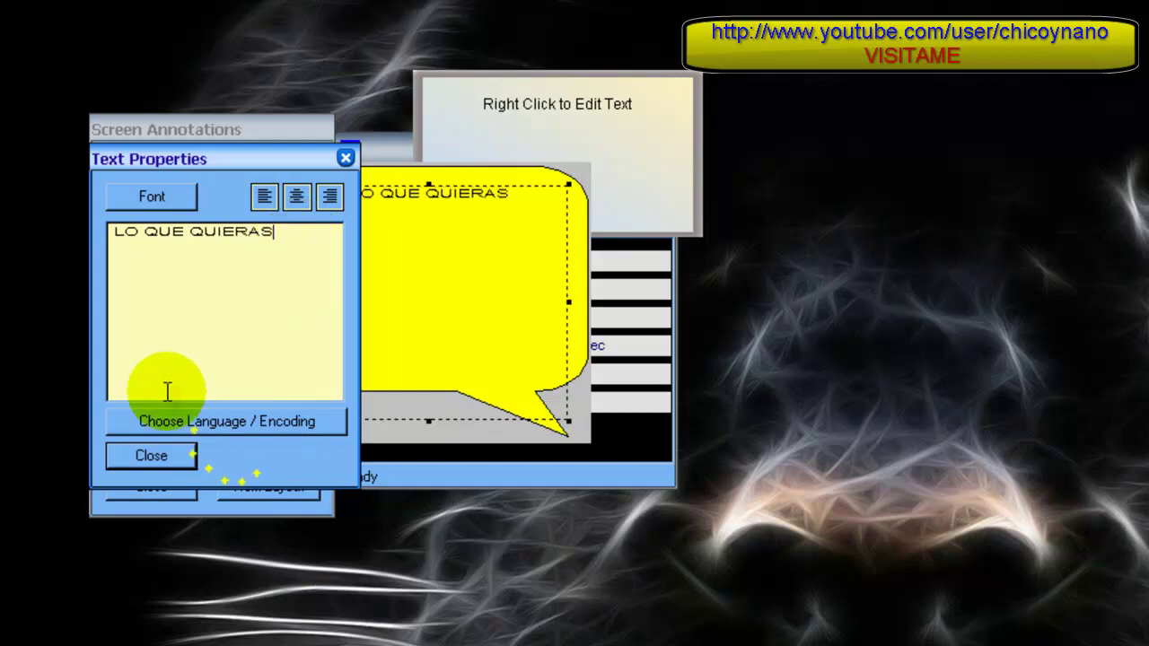
pyautogui.click(163, 455)
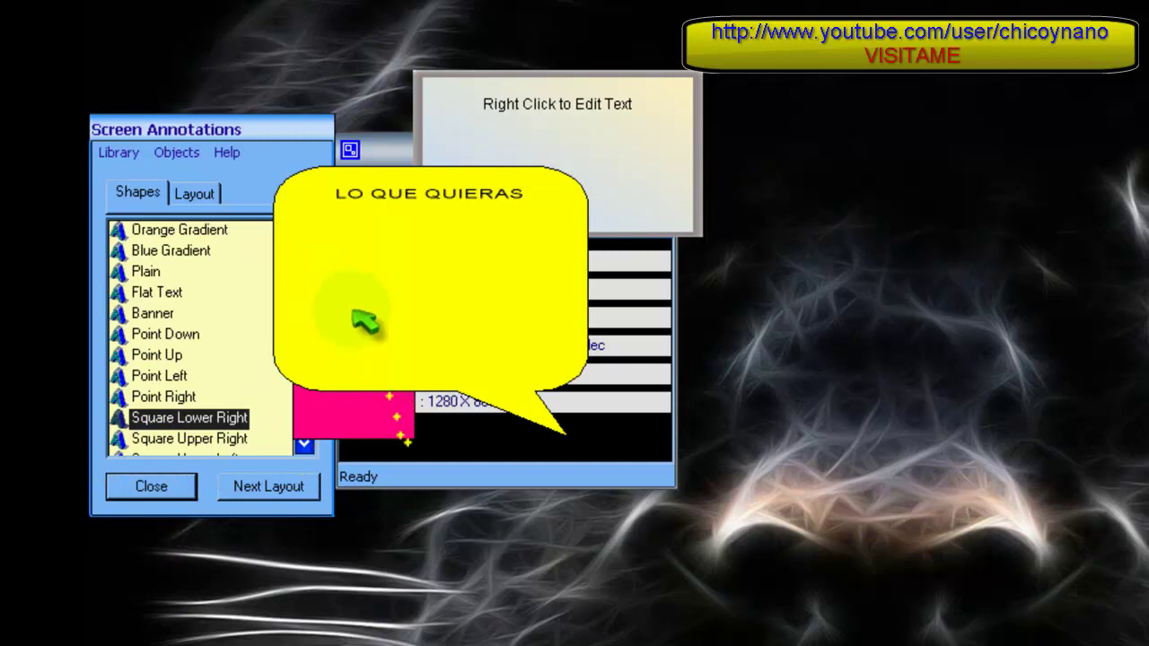
# Remove all annotation shapes from the desktop at once and close the Screen Annotations window.
pyautogui.rightClick(365, 321)
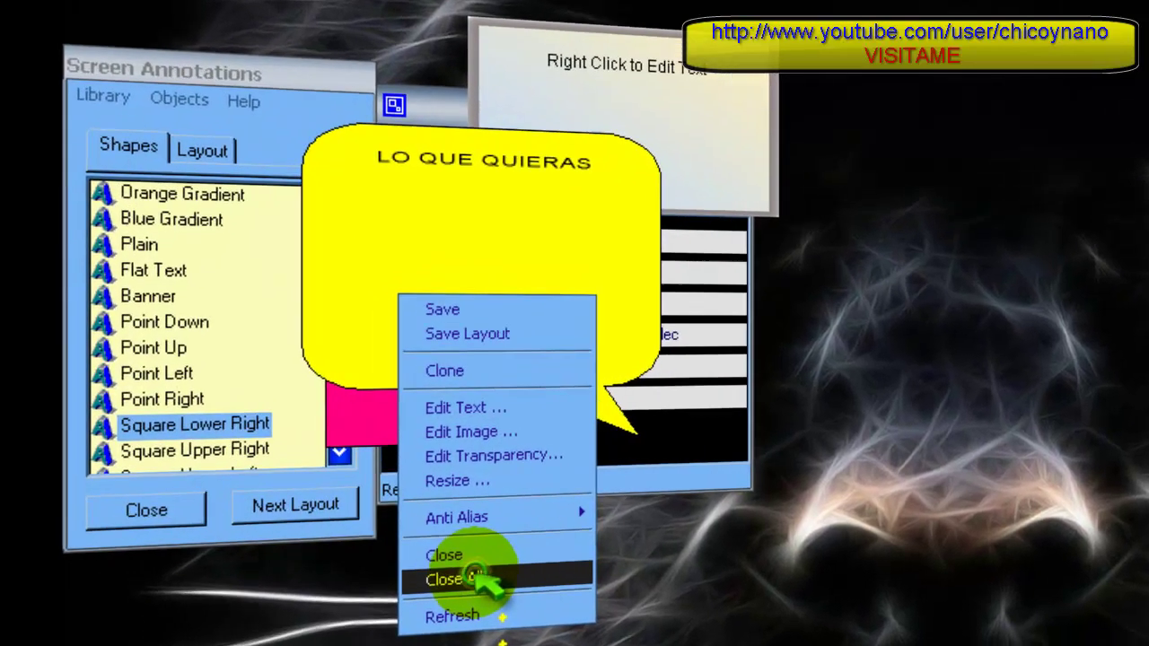
pyautogui.click(417, 556)
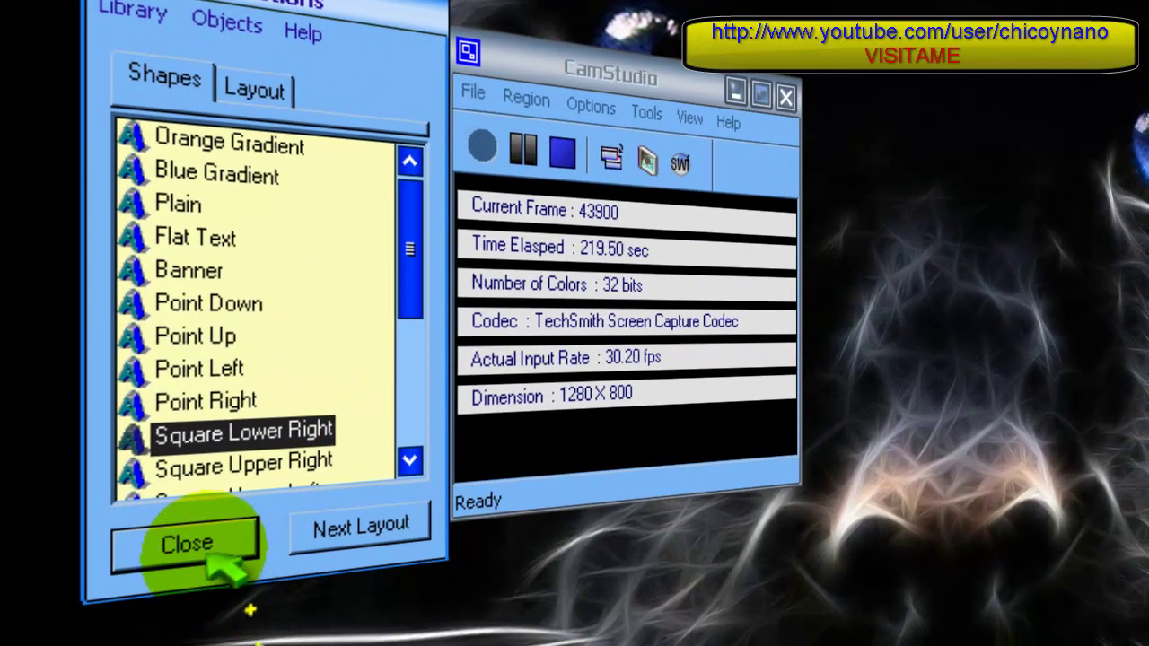
pyautogui.click(190, 545)
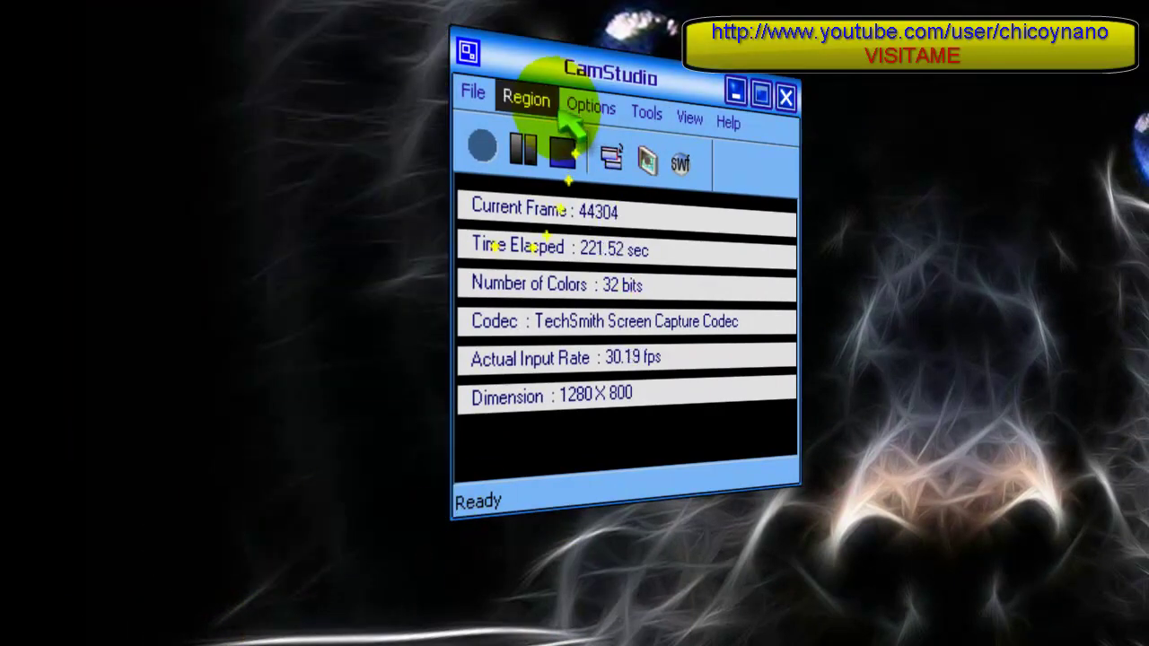